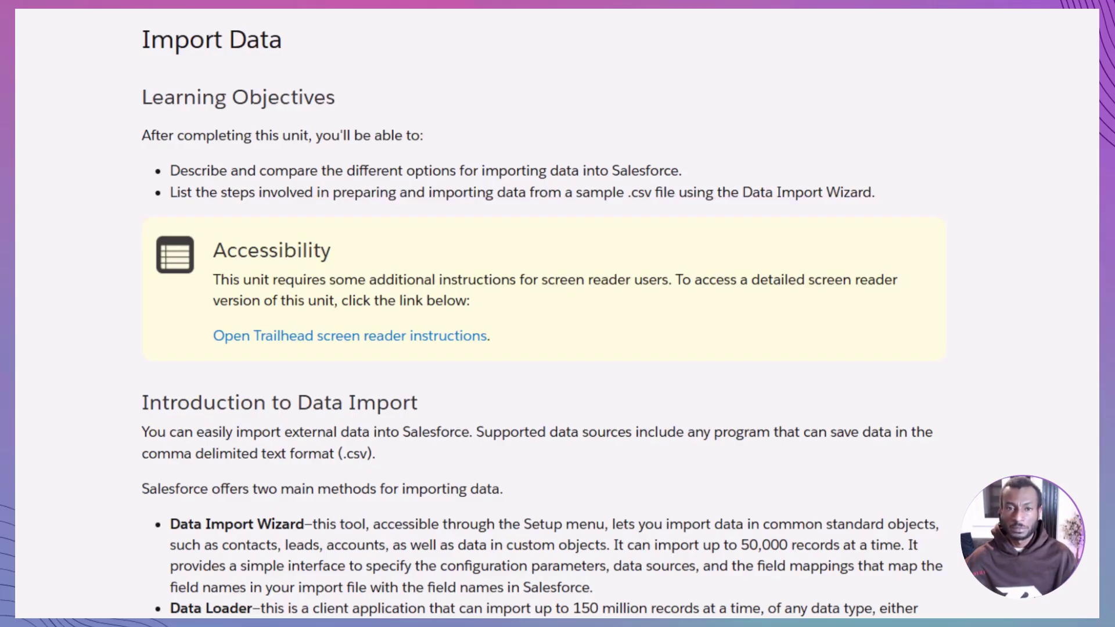
Read the Import Data unit from the introduction to data import through the Prepare for Data Import guidelines.
{"action": "scroll", "coordinate": [544, 333], "scroll_direction": "down", "scroll_amount": 6}
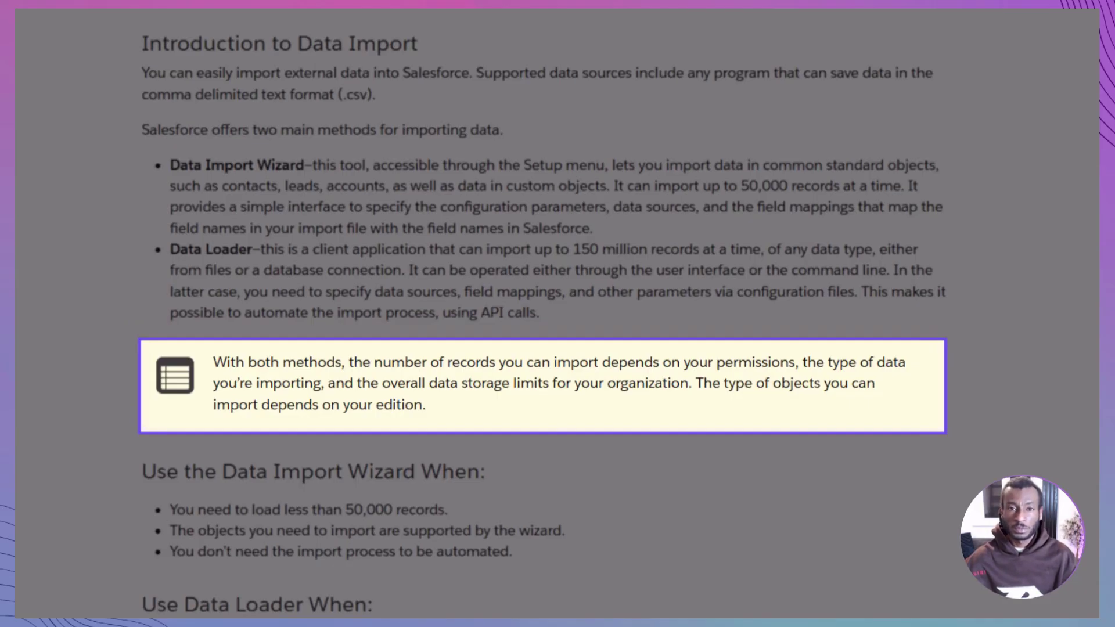
{"action": "scroll", "coordinate": [557, 313], "scroll_direction": "down", "scroll_amount": 7}
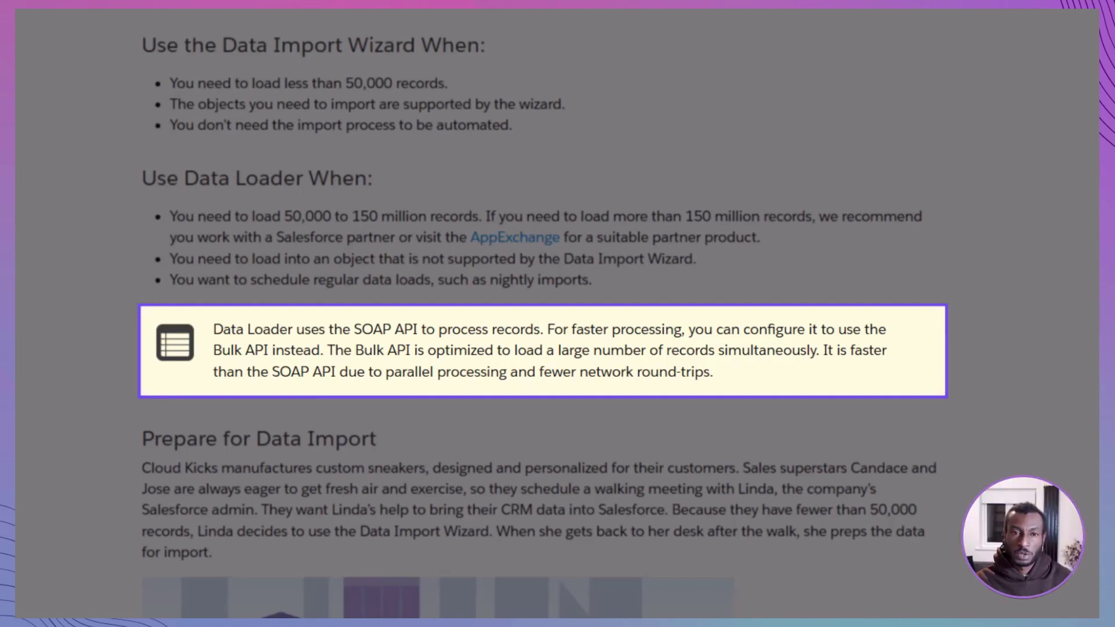
{"action": "scroll", "coordinate": [539, 313], "scroll_direction": "down", "scroll_amount": 7}
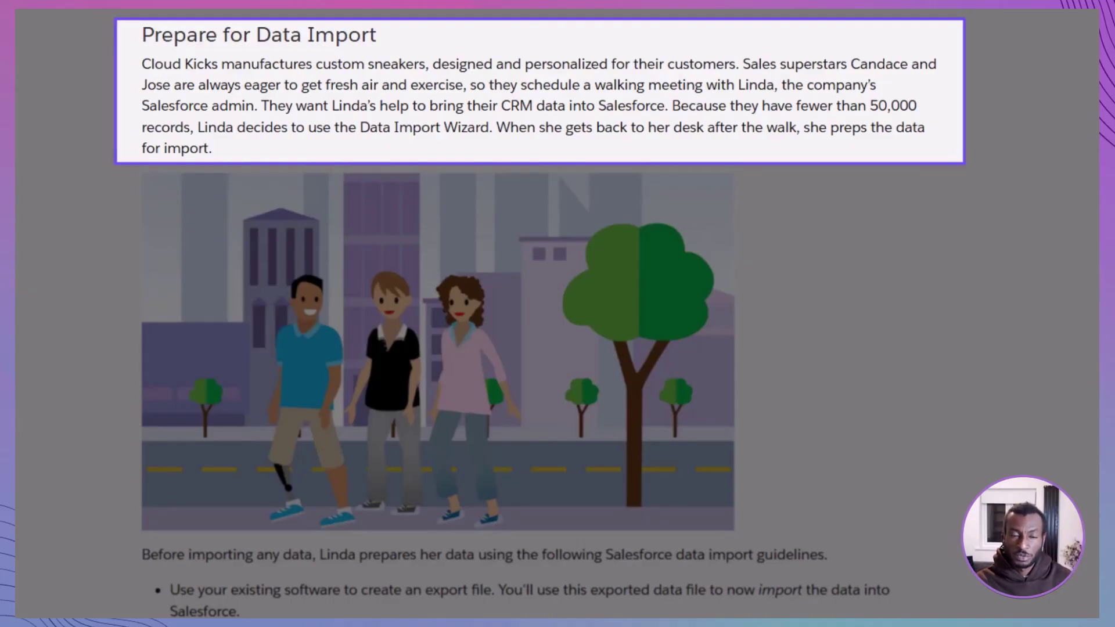
{"action": "scroll", "coordinate": [557, 314], "scroll_direction": "down", "scroll_amount": 3}
{"action": "scroll", "coordinate": [557, 314], "scroll_direction": "down", "scroll_amount": 3}
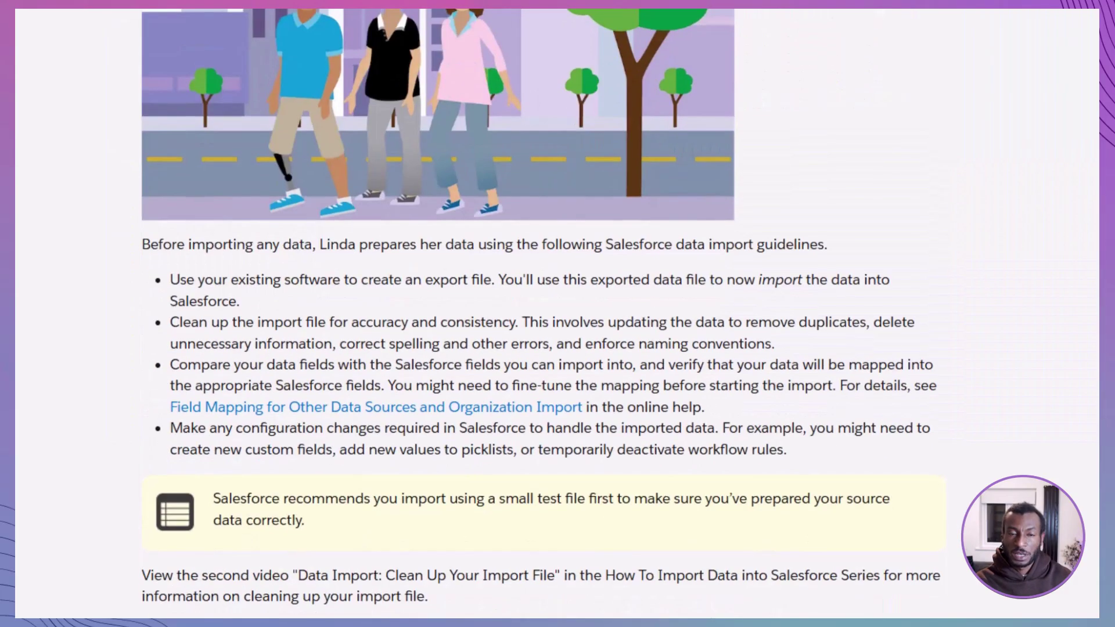
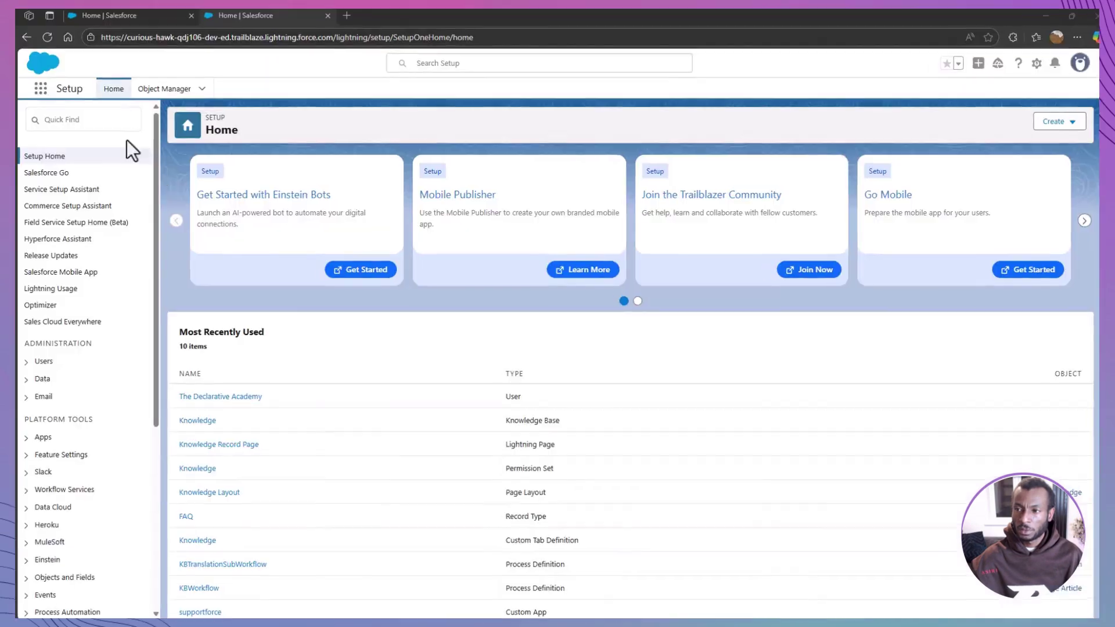
Find the Data Import Wizard in Setup and launch the wizard.
{"action": "left_click", "coordinate": [119, 124]}
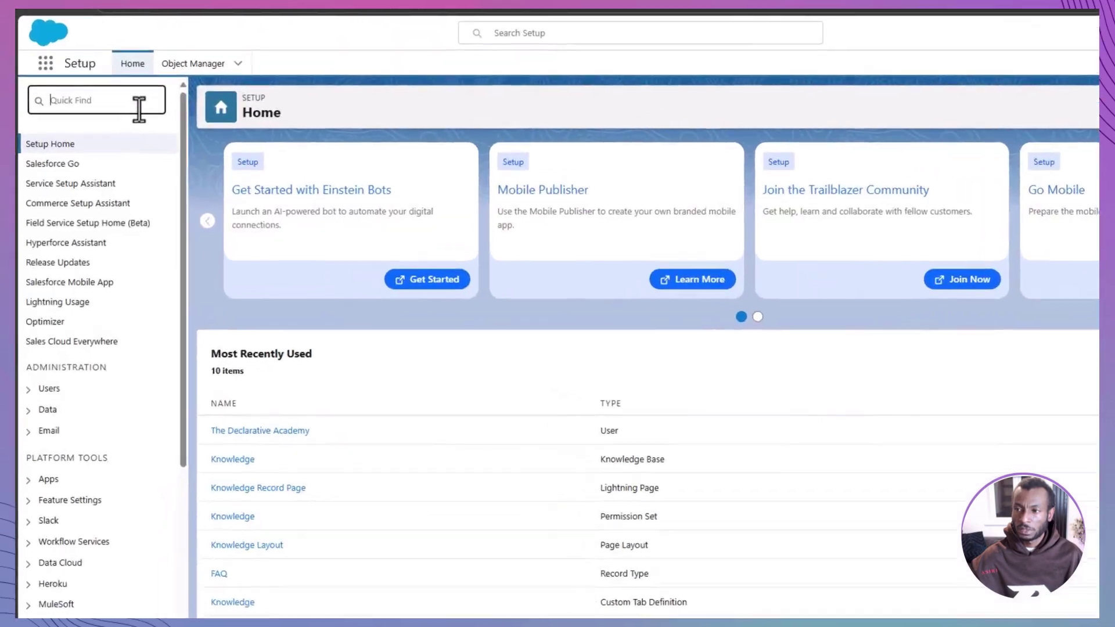
{"action": "type", "text": "Data Import Wizar"}
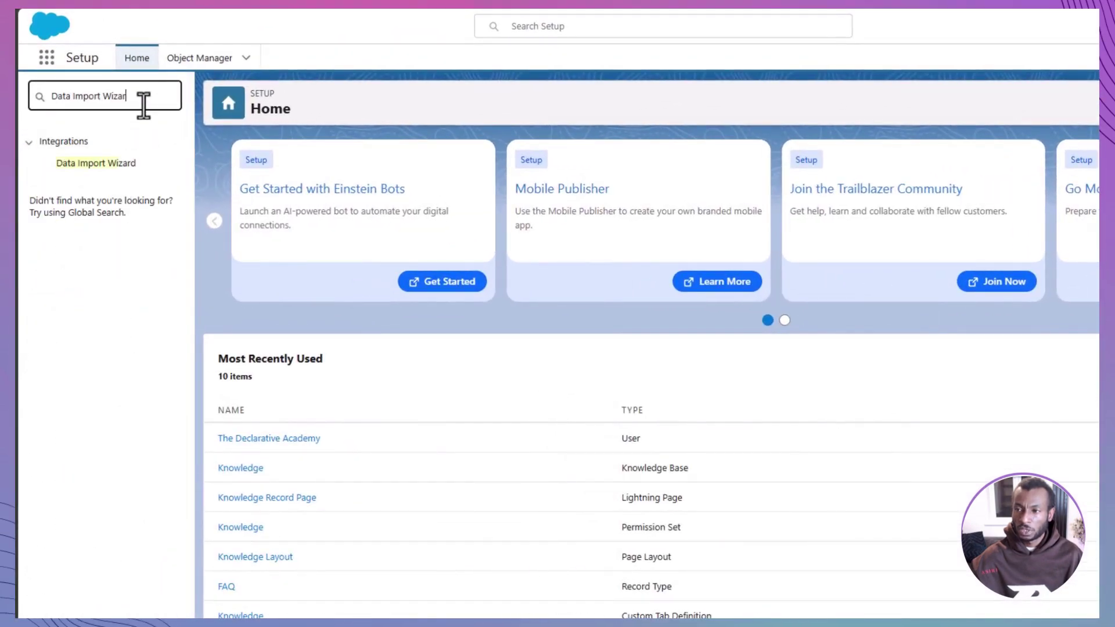
{"action": "type", "text": "d"}
{"action": "left_click", "coordinate": [99, 165]}
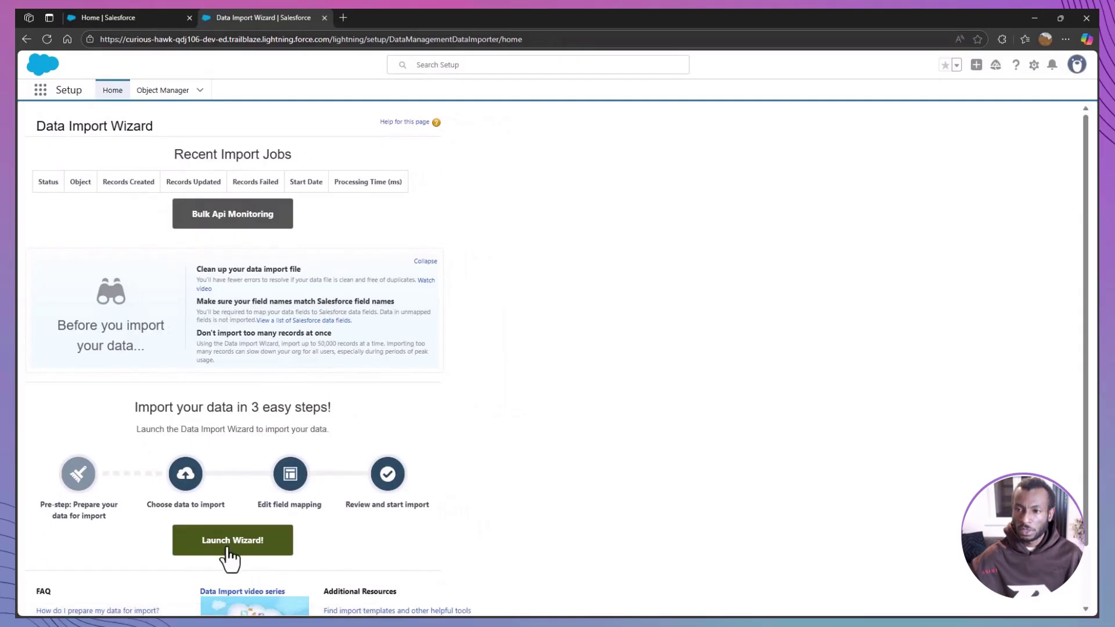
{"action": "left_click", "coordinate": [228, 548]}
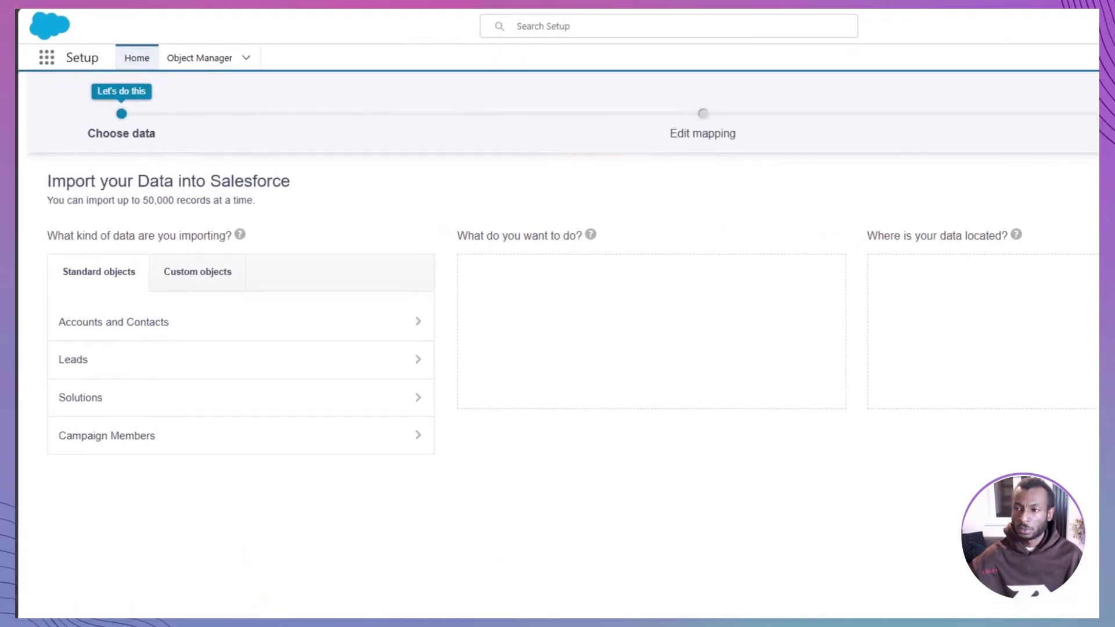
Choose the custom object Knowledge as the data to import and set the operation to Add new records.
{"action": "left_click", "coordinate": [98, 272]}
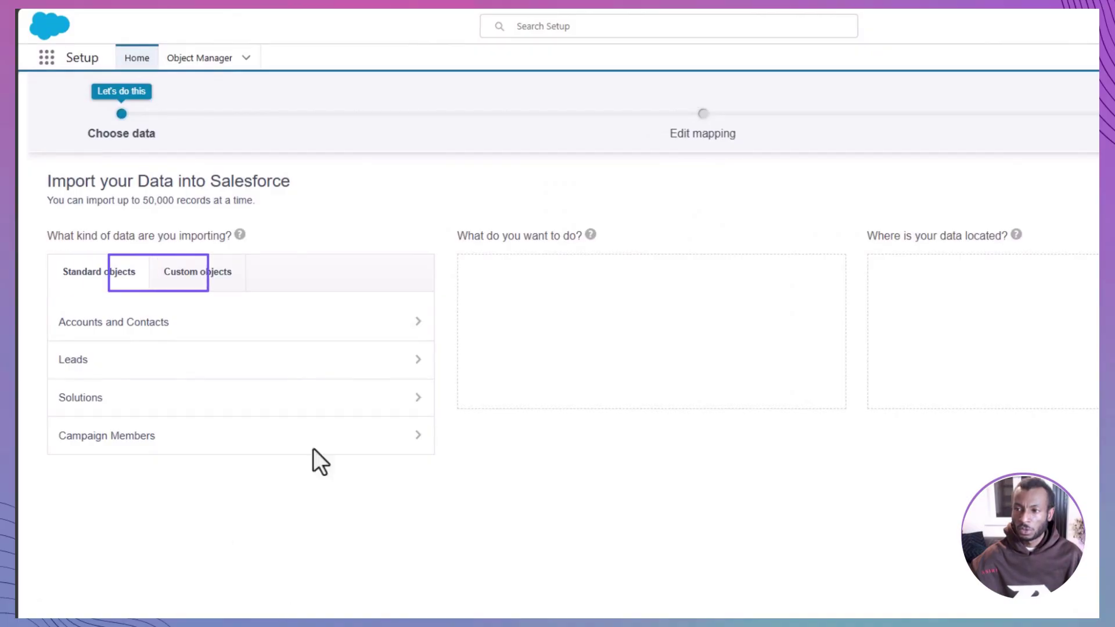
{"action": "left_click", "coordinate": [209, 274]}
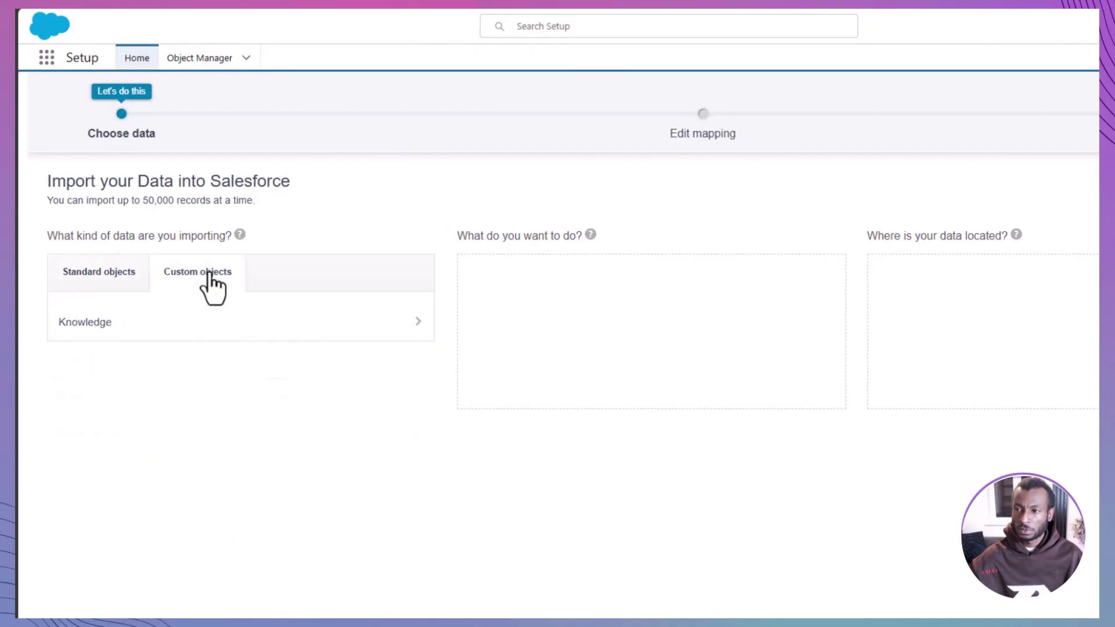
{"action": "left_click", "coordinate": [210, 325]}
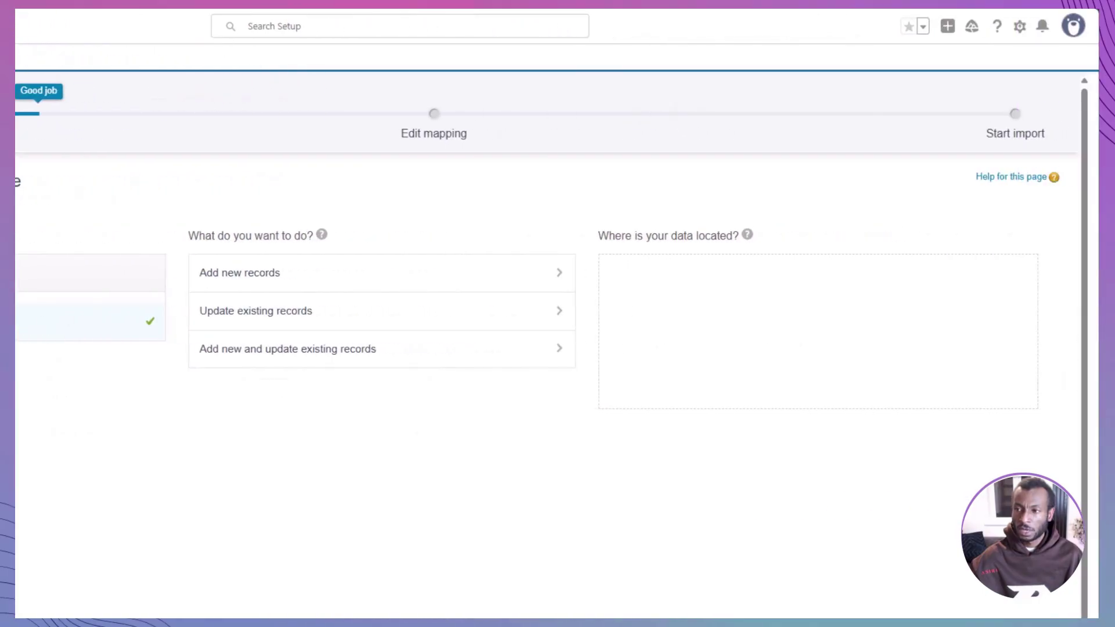
{"action": "left_click", "coordinate": [374, 272]}
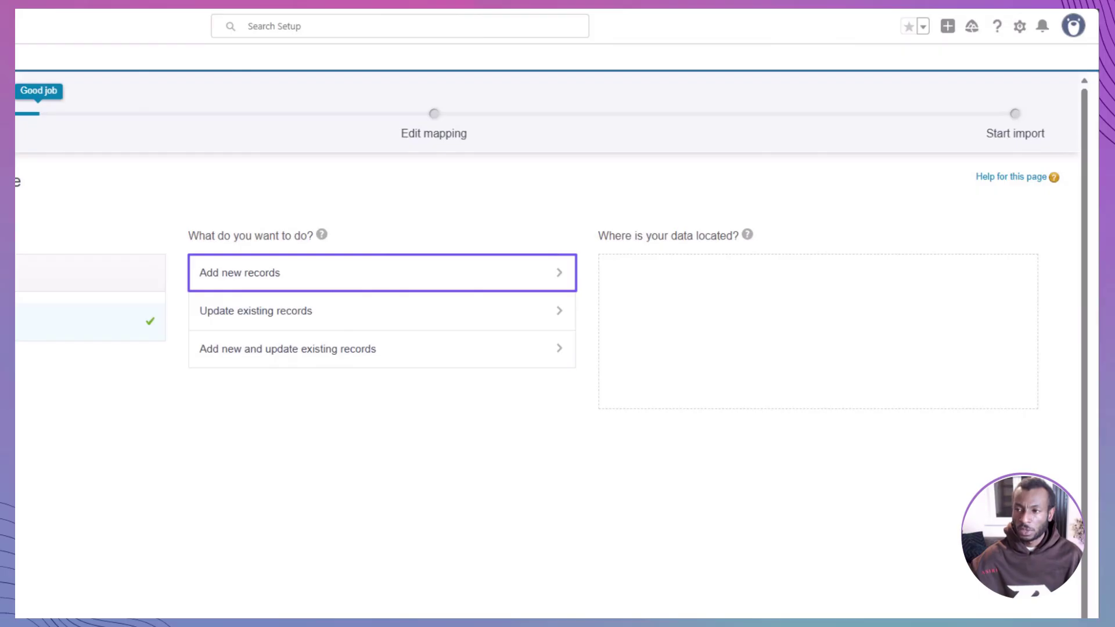
{"action": "left_click", "coordinate": [200, 299]}
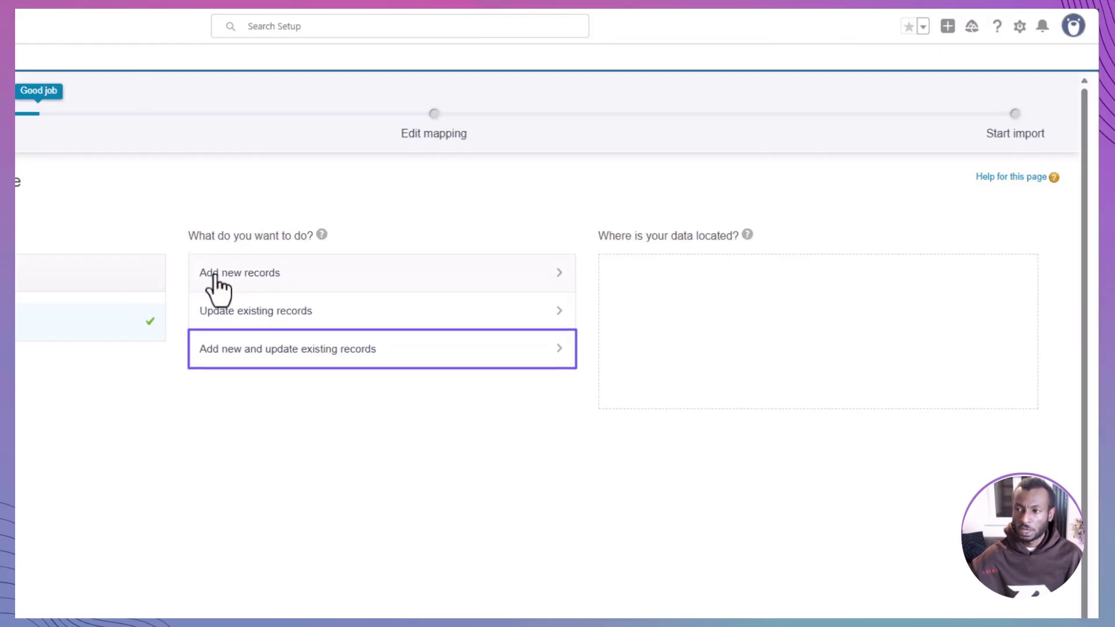
{"action": "left_click", "coordinate": [215, 277]}
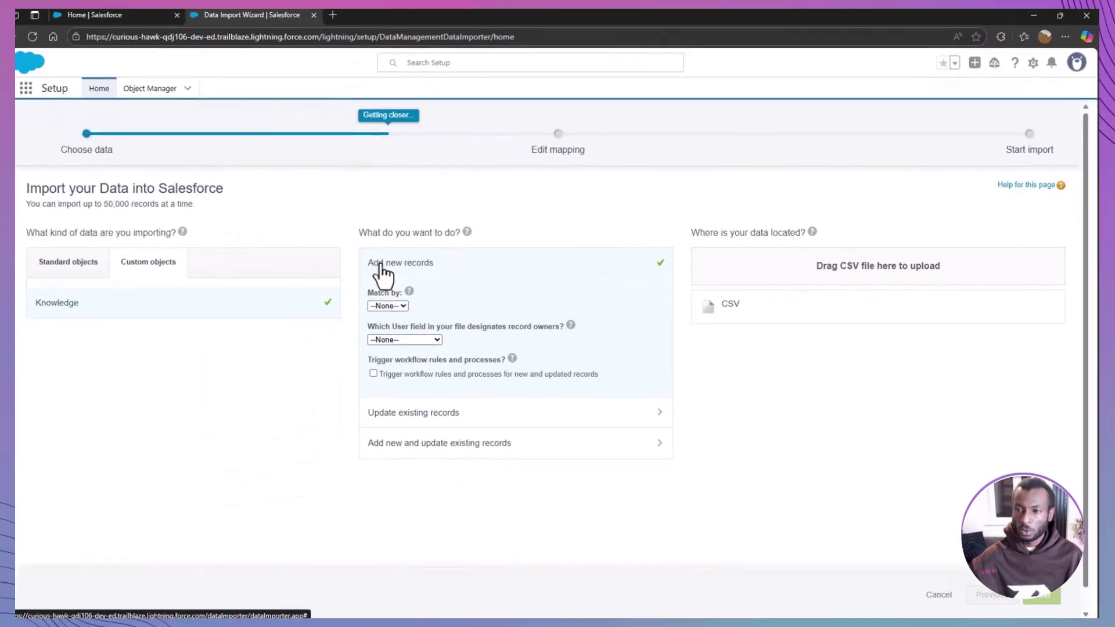
Select contacts_to_import.csv from the Downloads folder as the CSV source and continue to the field mapping.
{"action": "left_click", "coordinate": [727, 315]}
{"action": "left_click", "coordinate": [750, 338]}
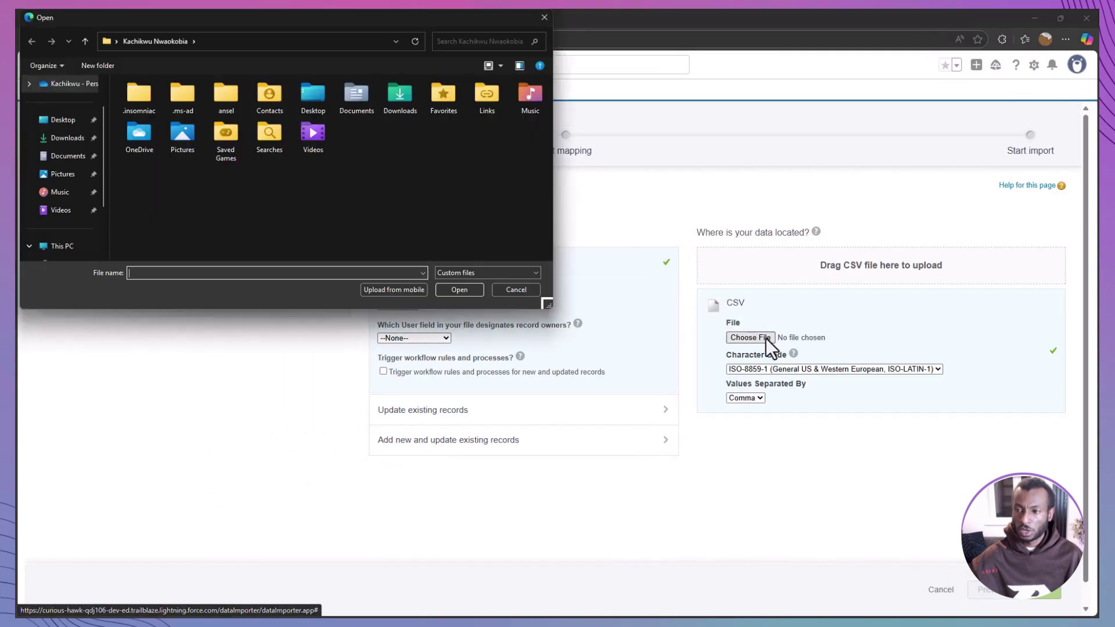
{"action": "left_click", "coordinate": [66, 144]}
{"action": "left_click", "coordinate": [161, 115]}
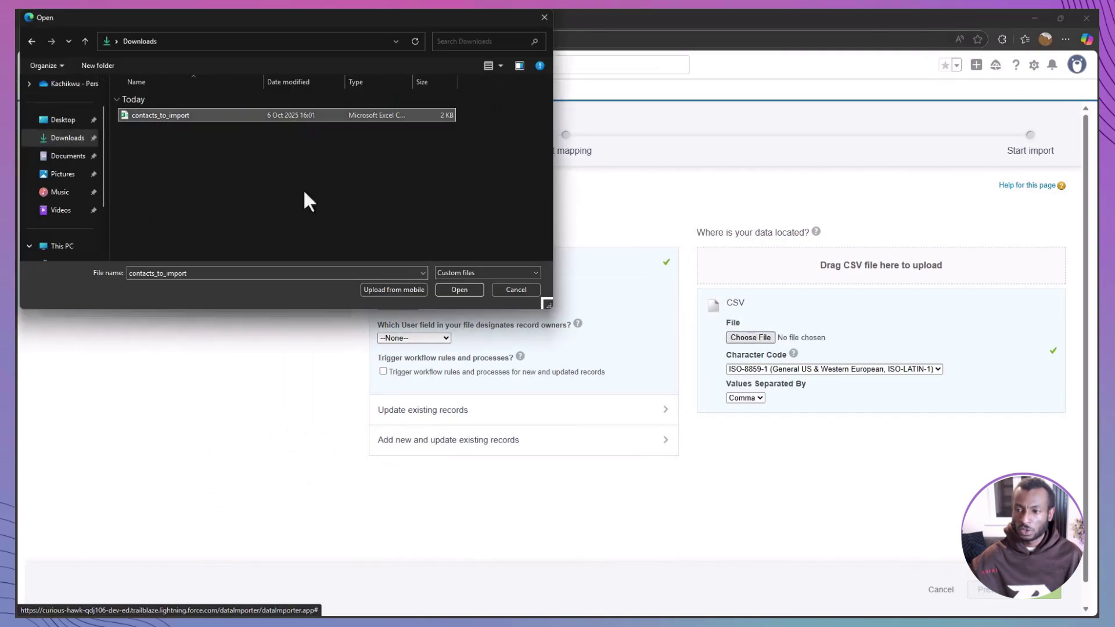
{"action": "left_click", "coordinate": [460, 290]}
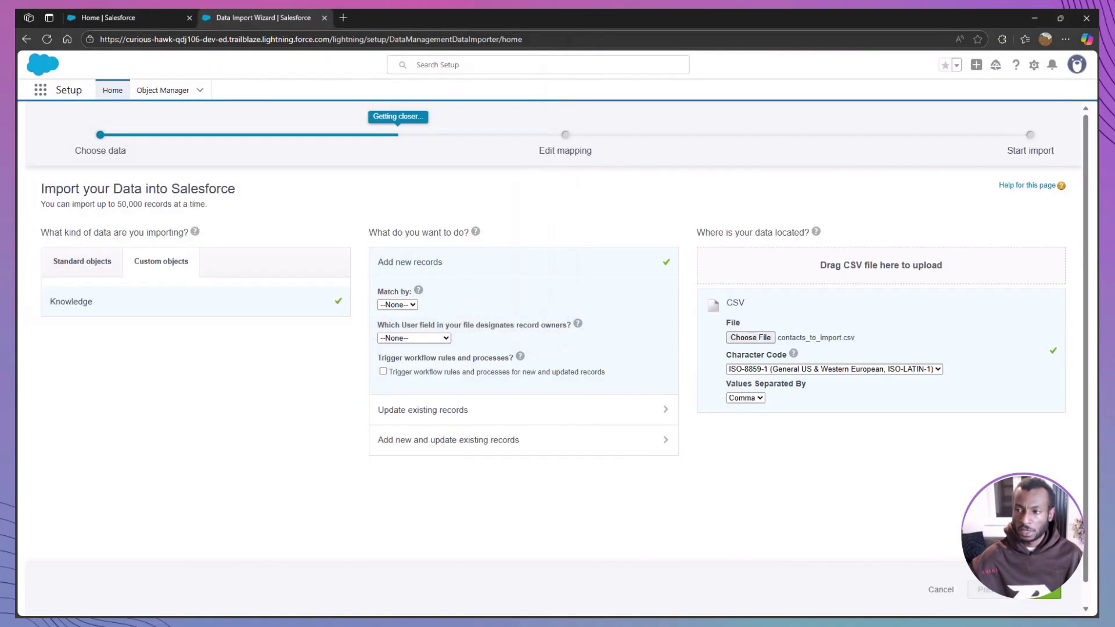
{"action": "left_click", "coordinate": [1050, 592]}
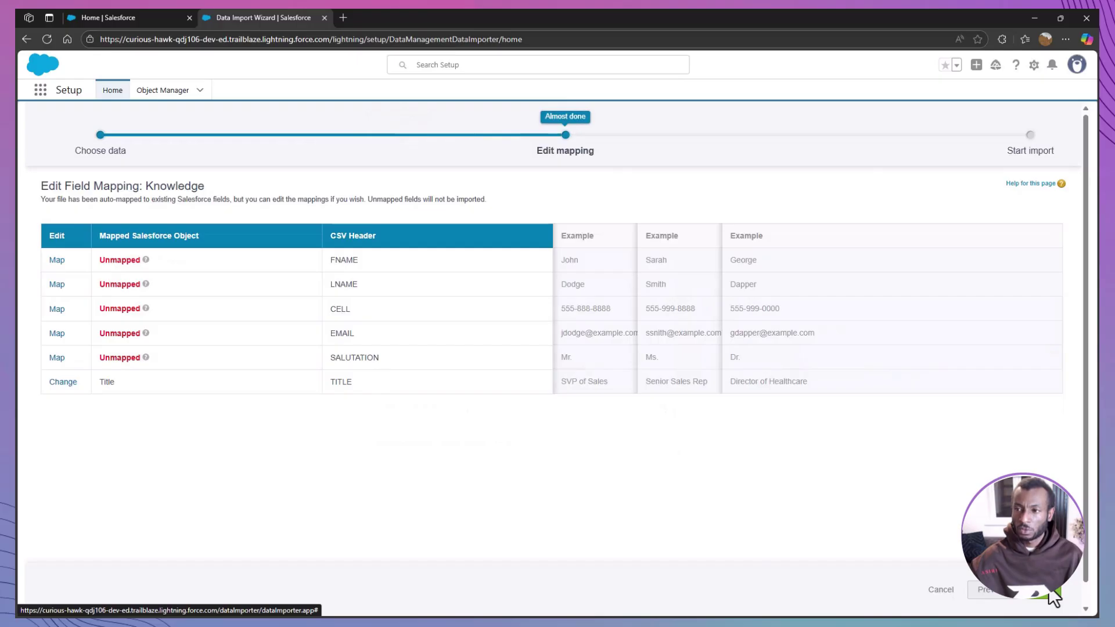
Map the FNAME column of the CSV file to the URL Name field.
{"action": "left_click", "coordinate": [57, 261]}
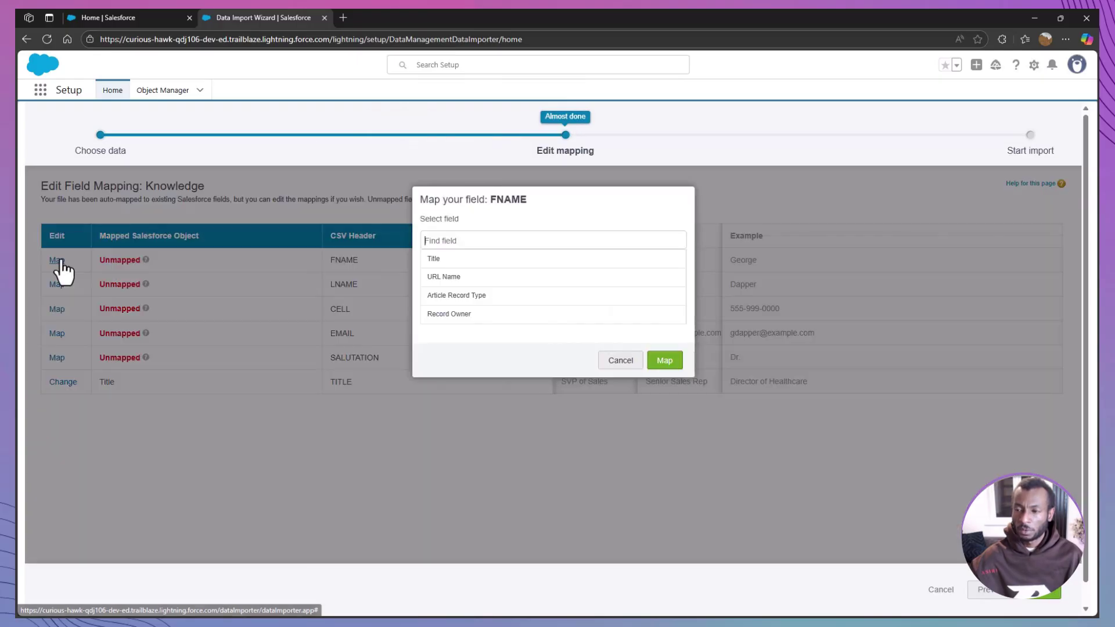
{"action": "left_click", "coordinate": [444, 278]}
{"action": "left_click", "coordinate": [665, 361]}
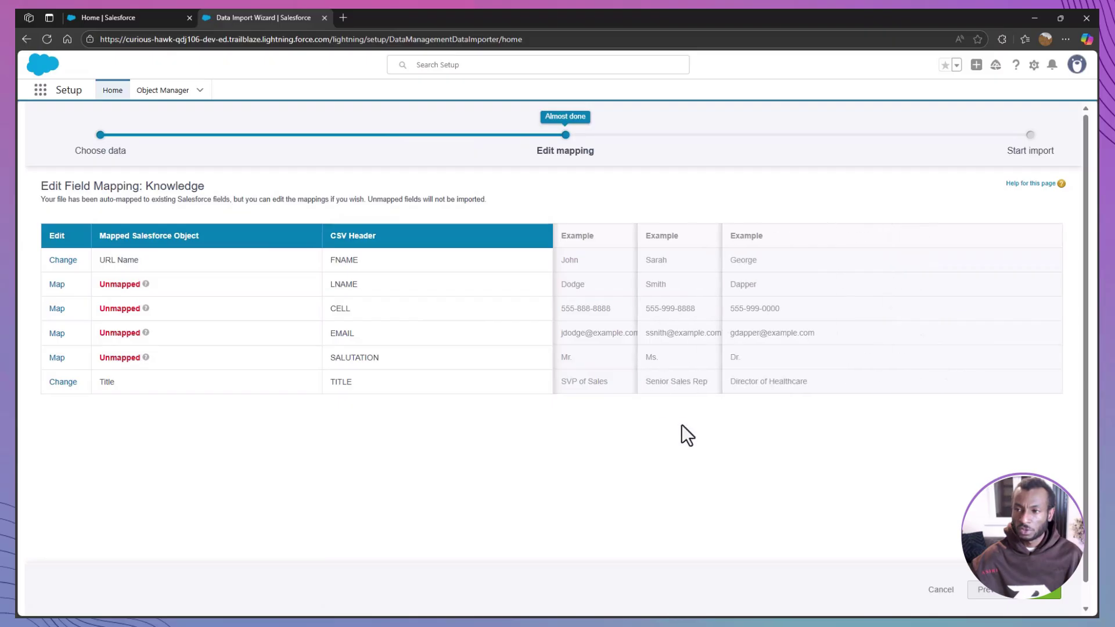
Remove the Title field mapping from the CSV file's TITLE column and proceed past the mapping stage.
{"action": "left_click", "coordinate": [62, 382]}
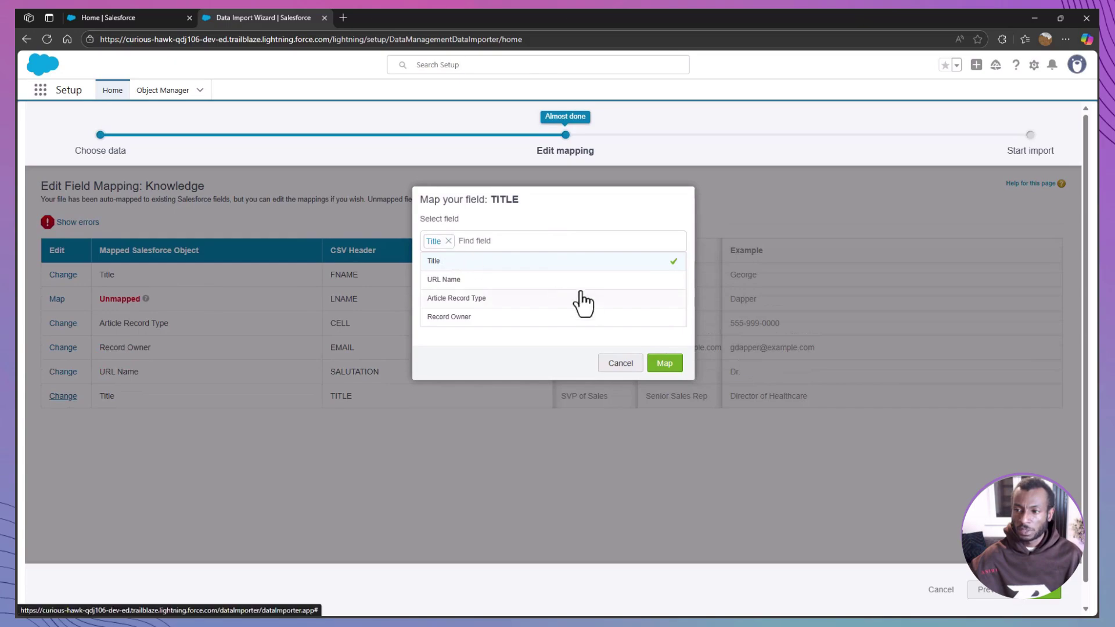
{"action": "left_click", "coordinate": [448, 241]}
{"action": "left_click", "coordinate": [664, 363]}
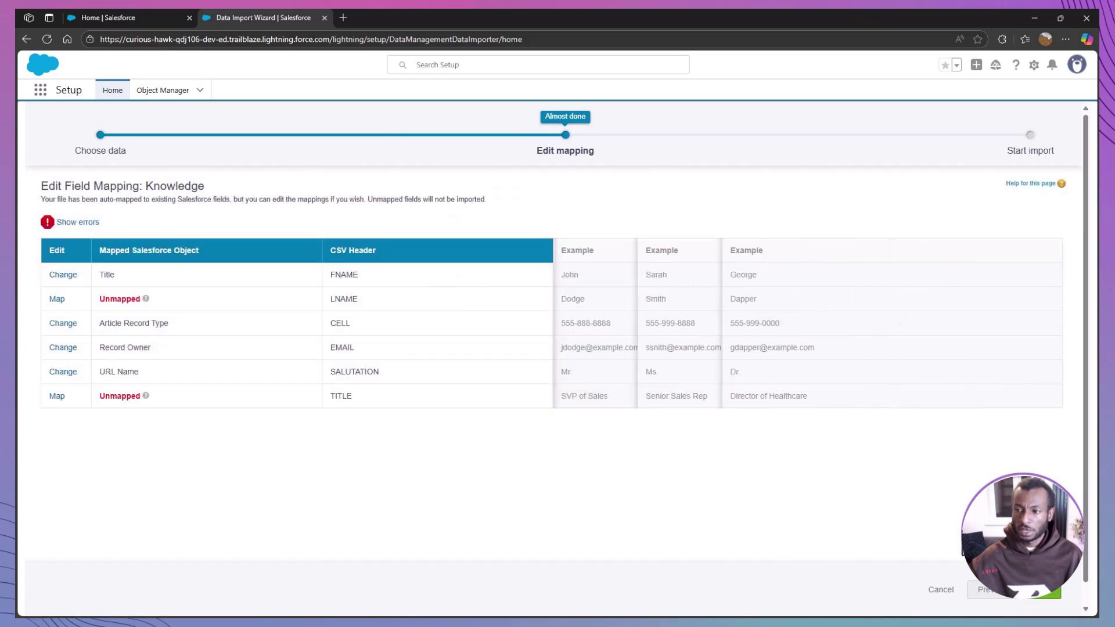
{"action": "left_click", "coordinate": [1047, 596]}
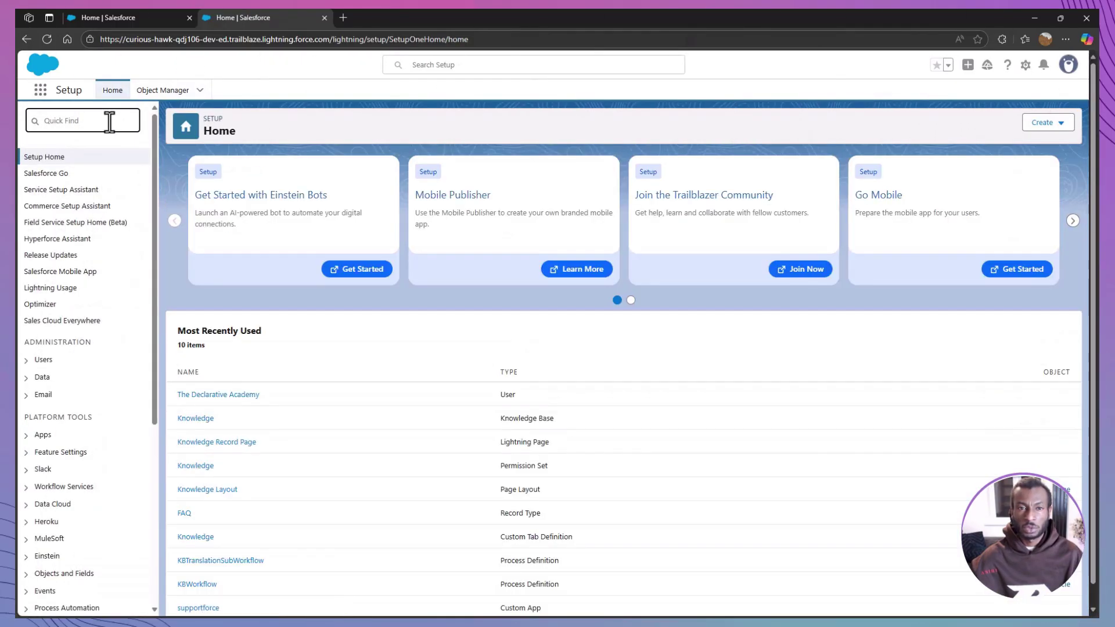
Search Setup for "Bulk Data" and open Bulk Data Load Jobs.
{"action": "type", "text": "Bulk Data"}
{"action": "left_click", "coordinate": [72, 193]}
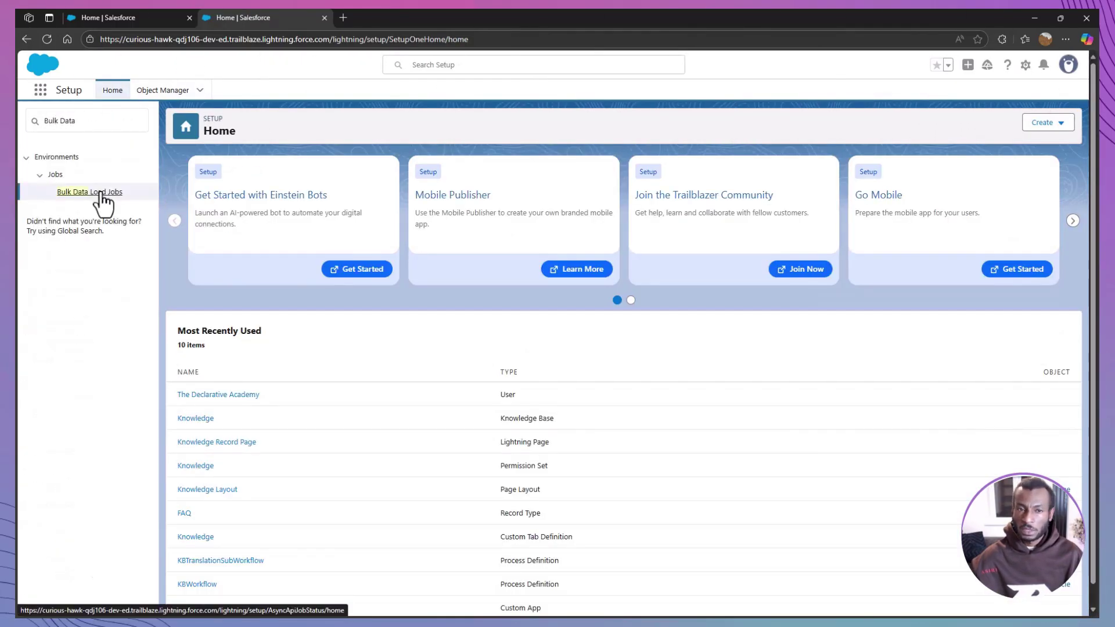